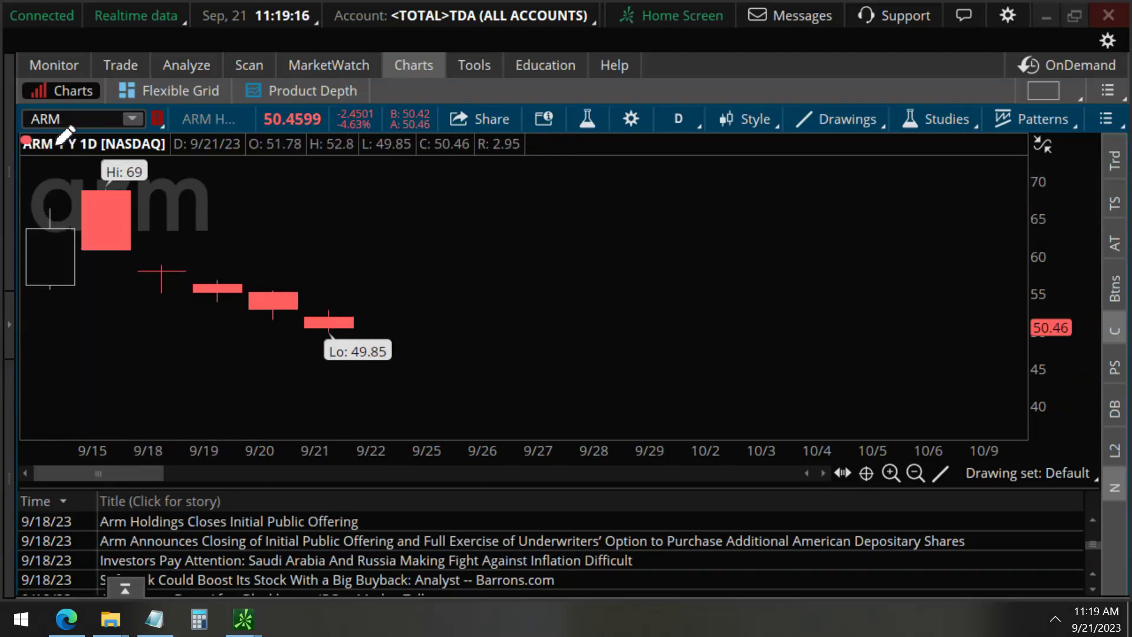
Step: Circle ARM's 9/18 candle in red, link it to the news feed, and underline the IPO-closing headline
left_click_drag(31, 141, 425, 133)
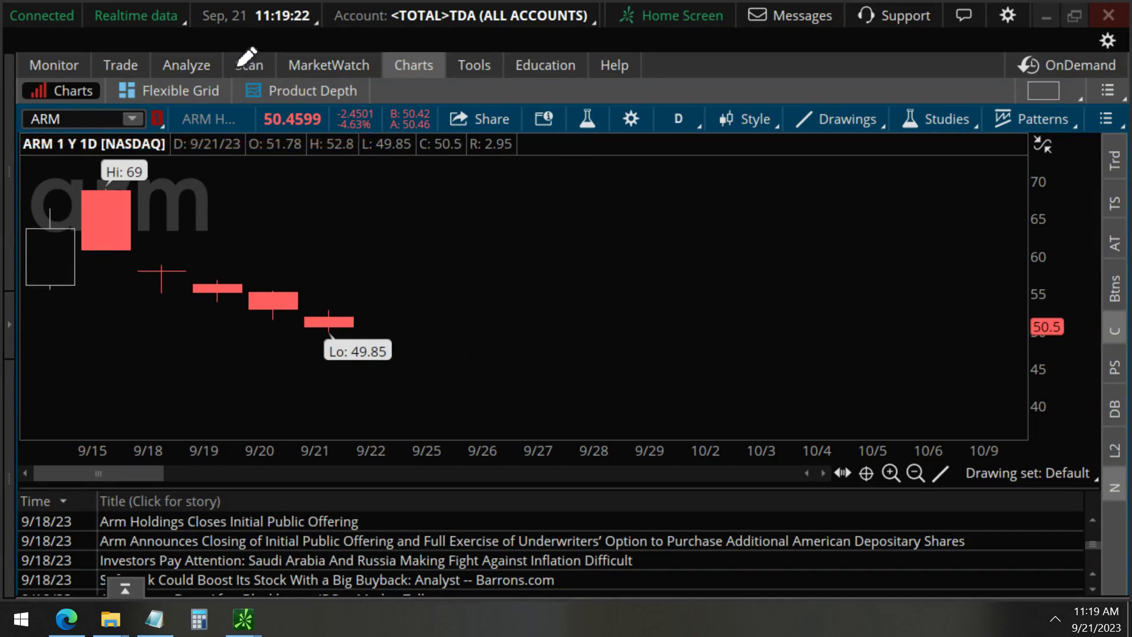
left_click_drag(176, 39, 353, 39)
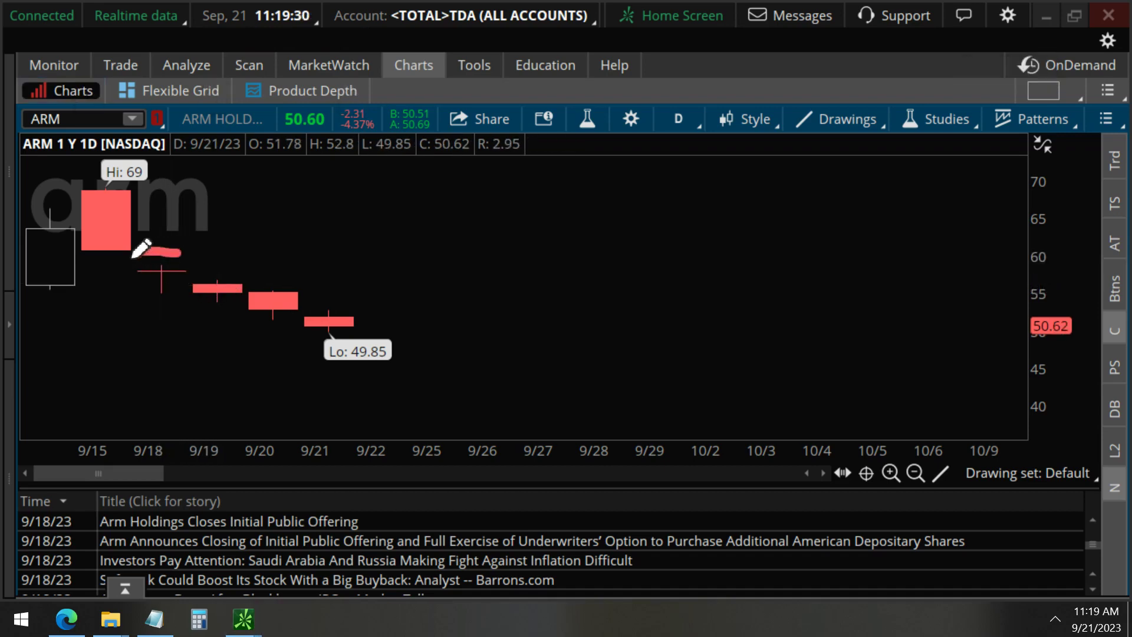
left_click_drag(150, 244, 133, 246)
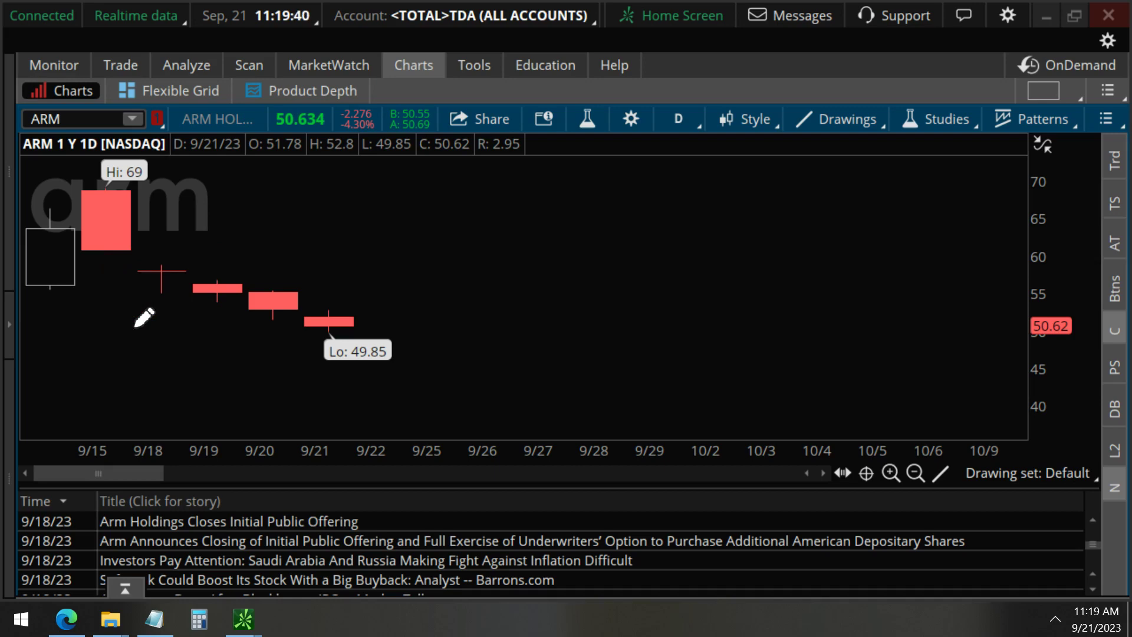
left_click_drag(148, 286, 82, 506)
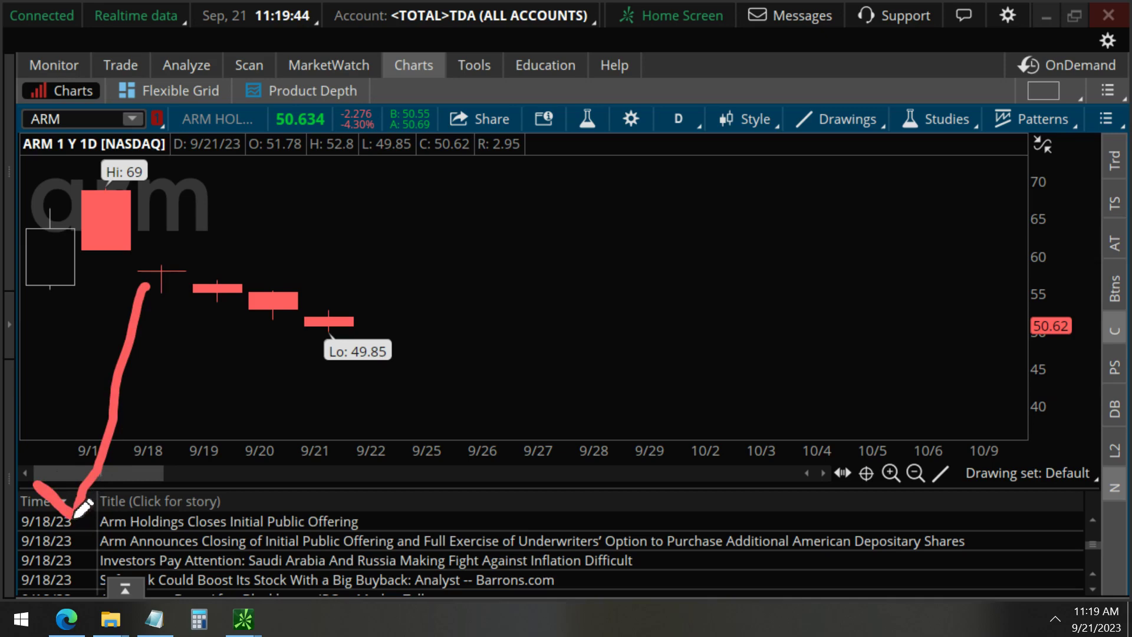
mouse_move(86, 541)
left_mouse_down()
mouse_move(310, 533)
mouse_move(356, 551)
left_mouse_up()
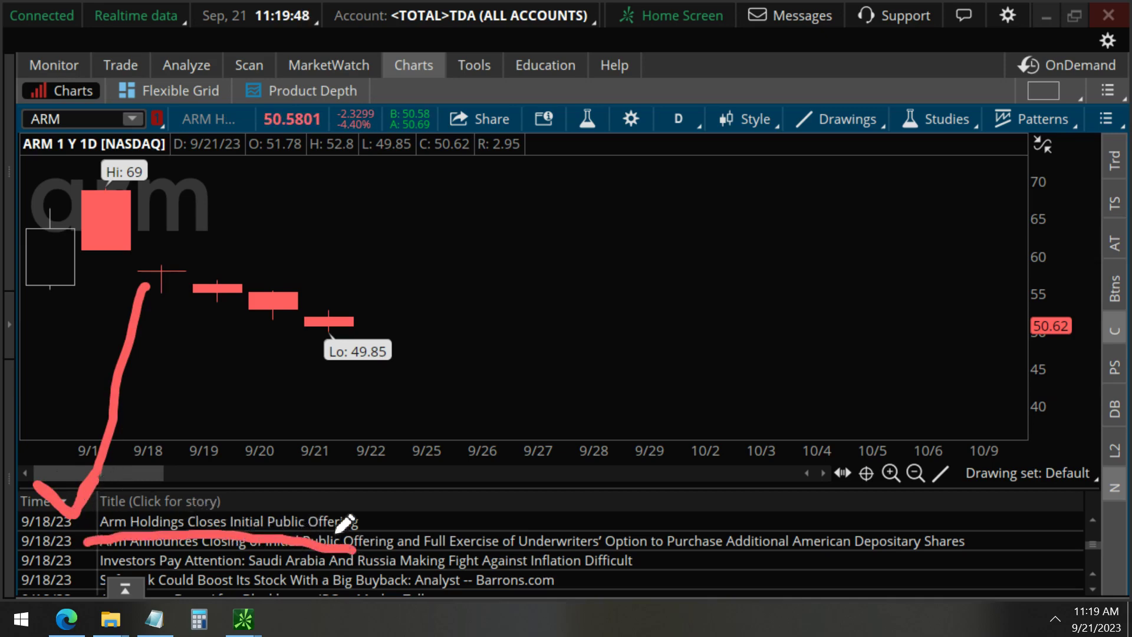
Step: Open the 'Arm Holdings Closes Initial Public Offering' story, mark the $51-per-ADS price, then clear the ink
left_click(278, 522)
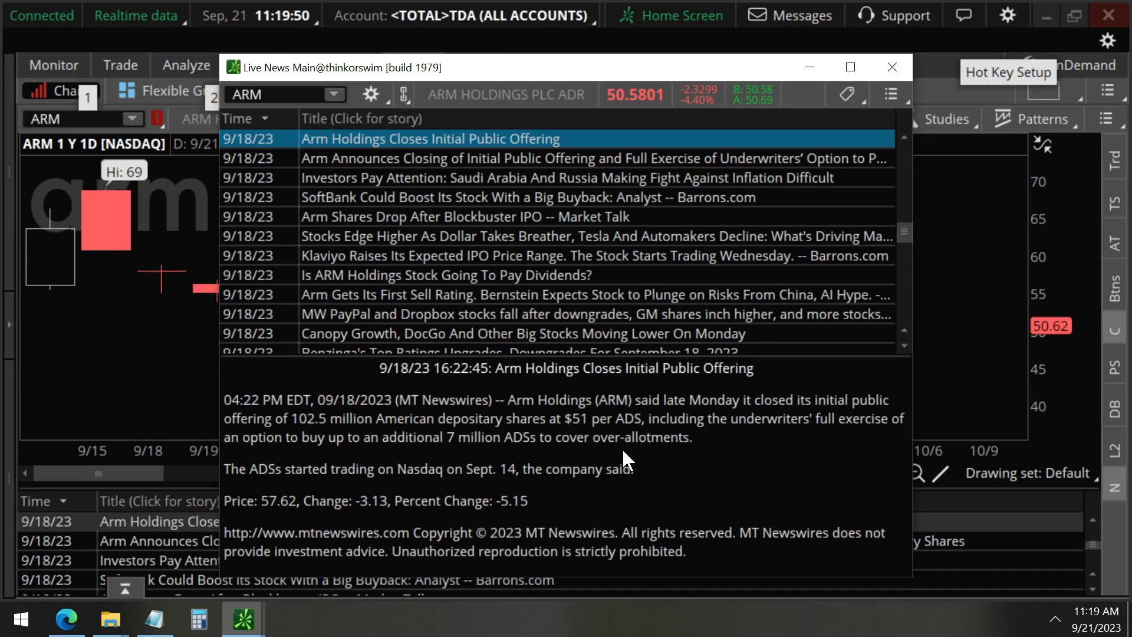
mouse_move(509, 435)
left_mouse_down()
mouse_move(593, 433)
mouse_move(617, 396)
mouse_move(500, 433)
left_mouse_up()
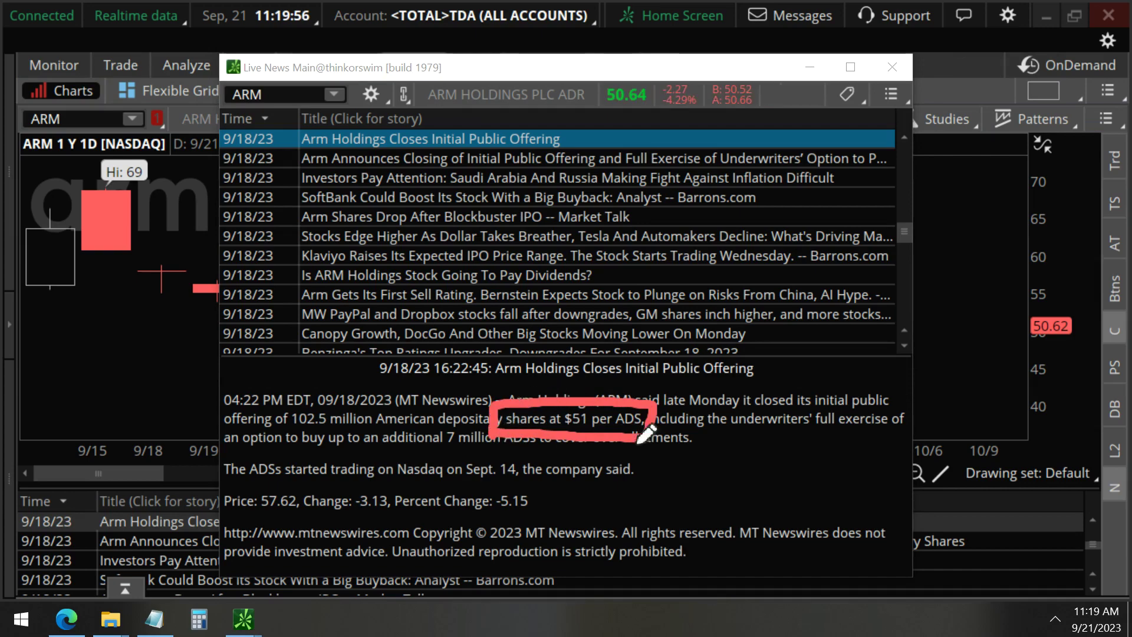
key("Escape")
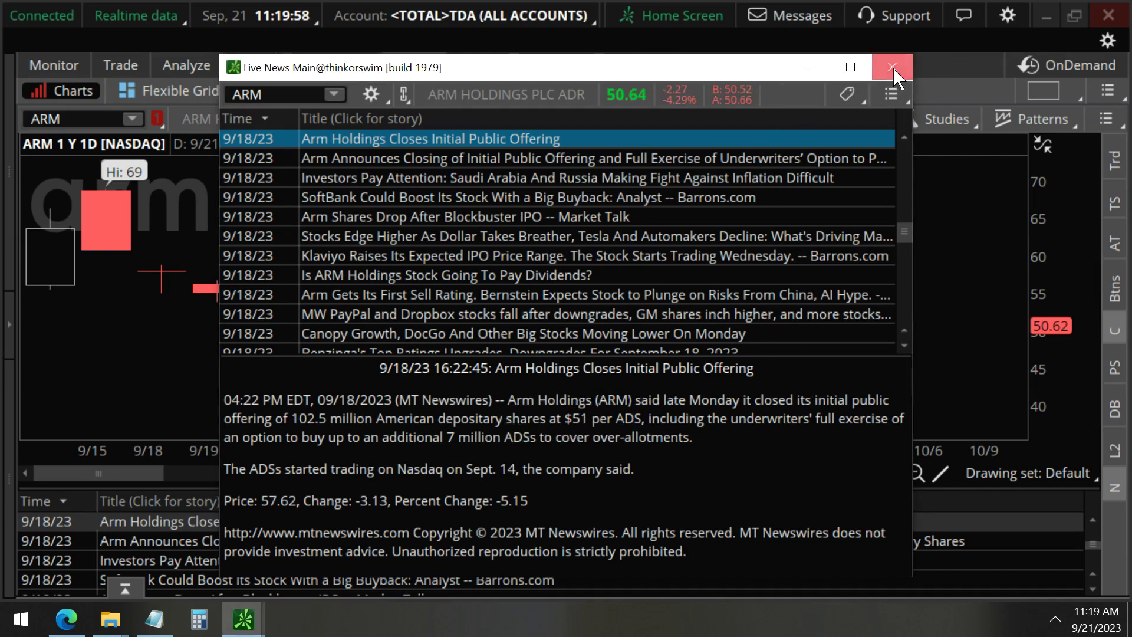
Step: Close the news story, mark the 50.64 last price and 9/21 candle, and open Risk Profile
left_click(895, 68)
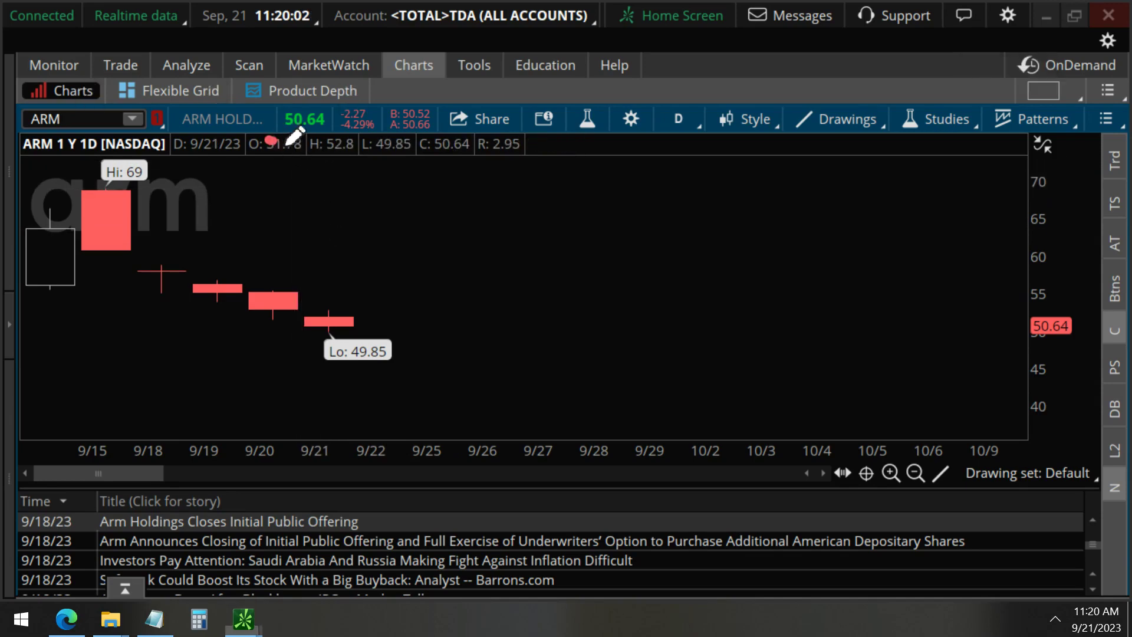
left_click_drag(294, 133, 281, 149)
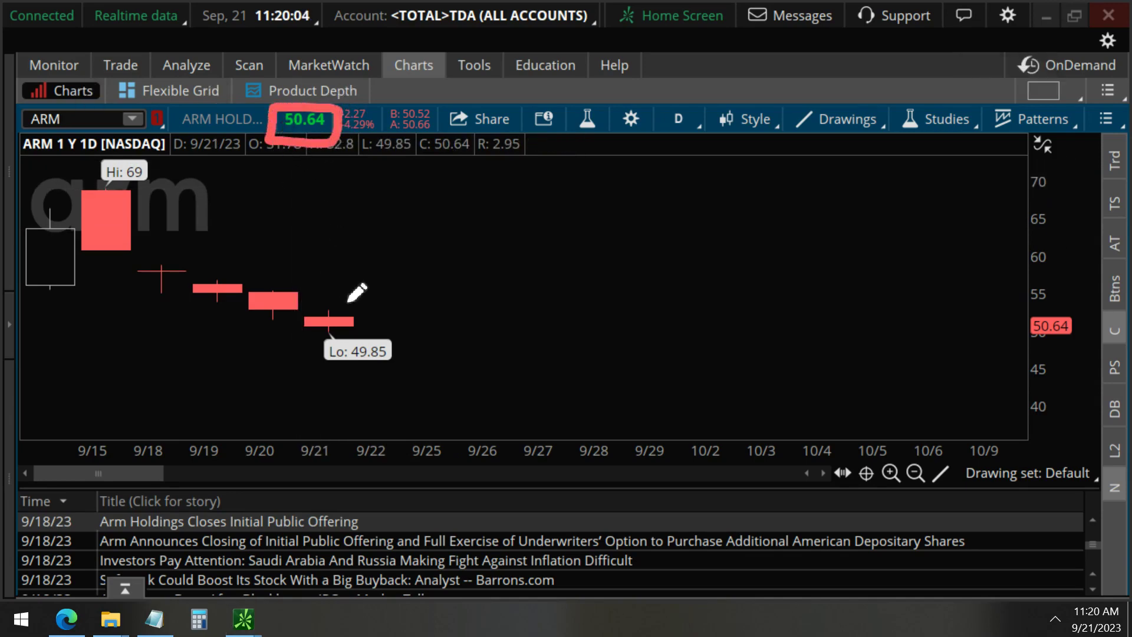
mouse_move(313, 338)
left_mouse_down()
mouse_move(416, 329)
mouse_move(319, 340)
left_mouse_up()
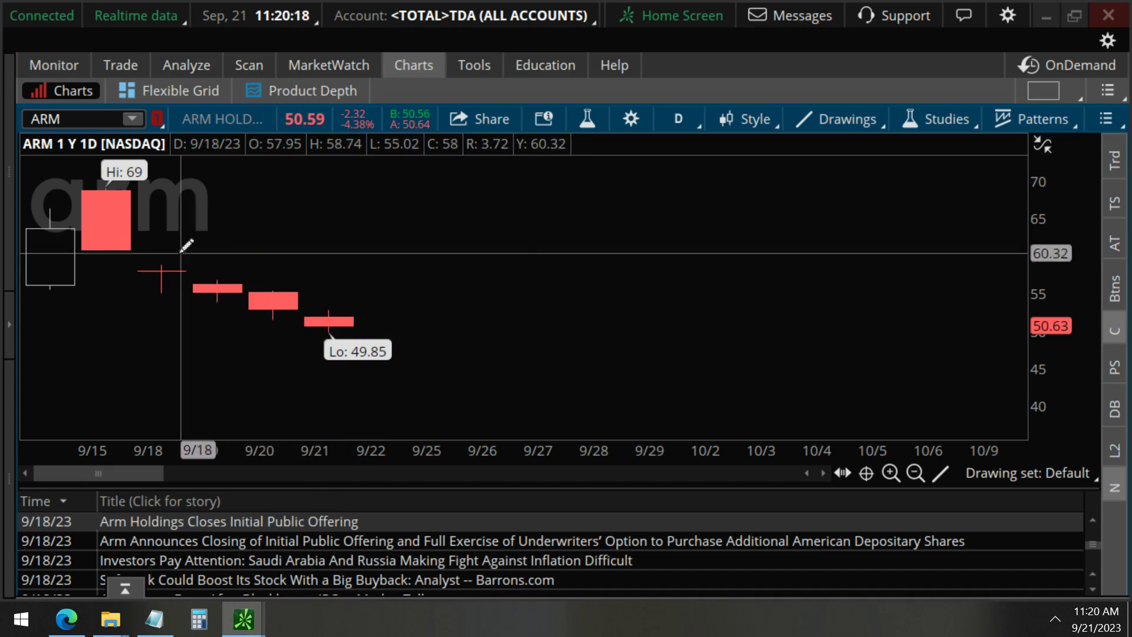
left_click(186, 65)
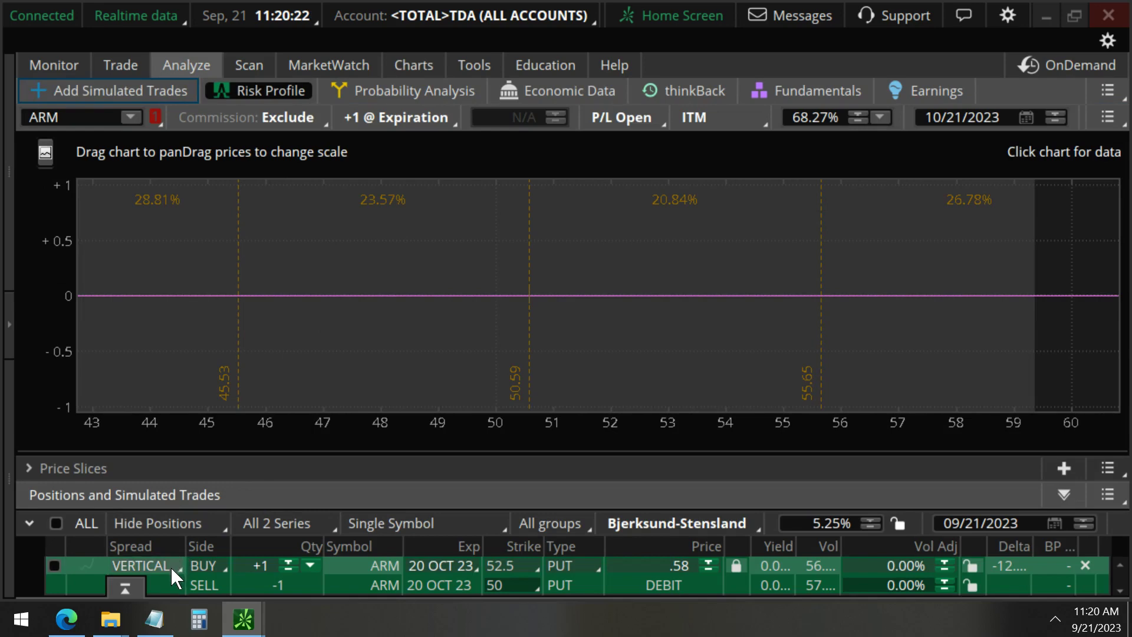
Step: Include the 52.5/50 put vertical in the risk profile, mark its .58 debit, then clear the ink
left_click(55, 566)
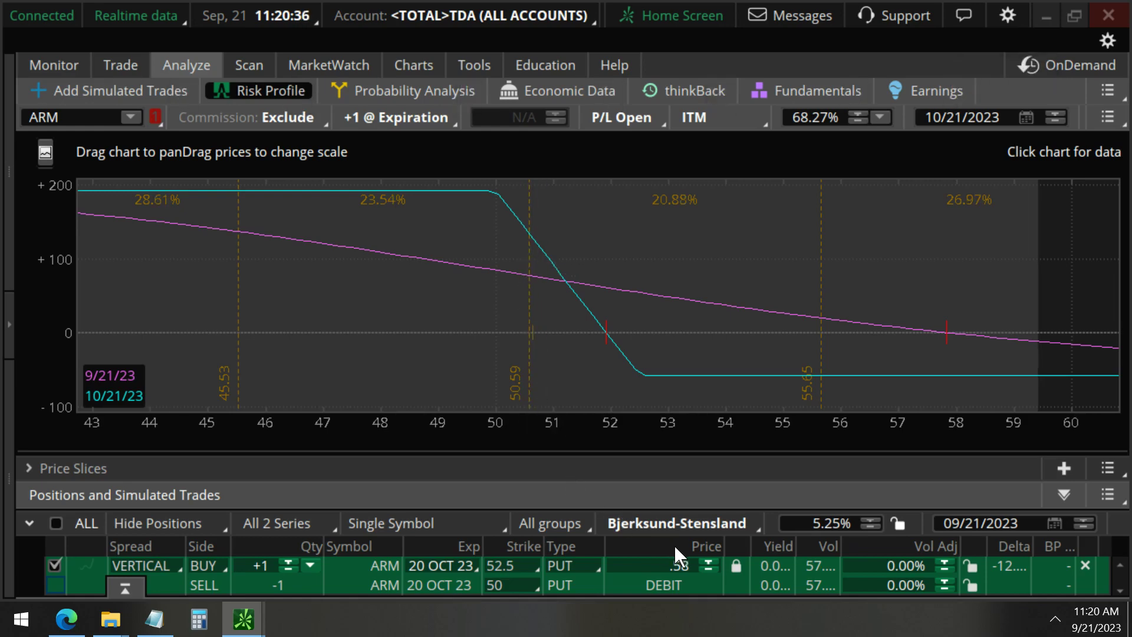
mouse_move(659, 550)
left_mouse_down()
mouse_move(725, 537)
mouse_move(712, 593)
mouse_move(633, 589)
mouse_move(677, 540)
left_mouse_up()
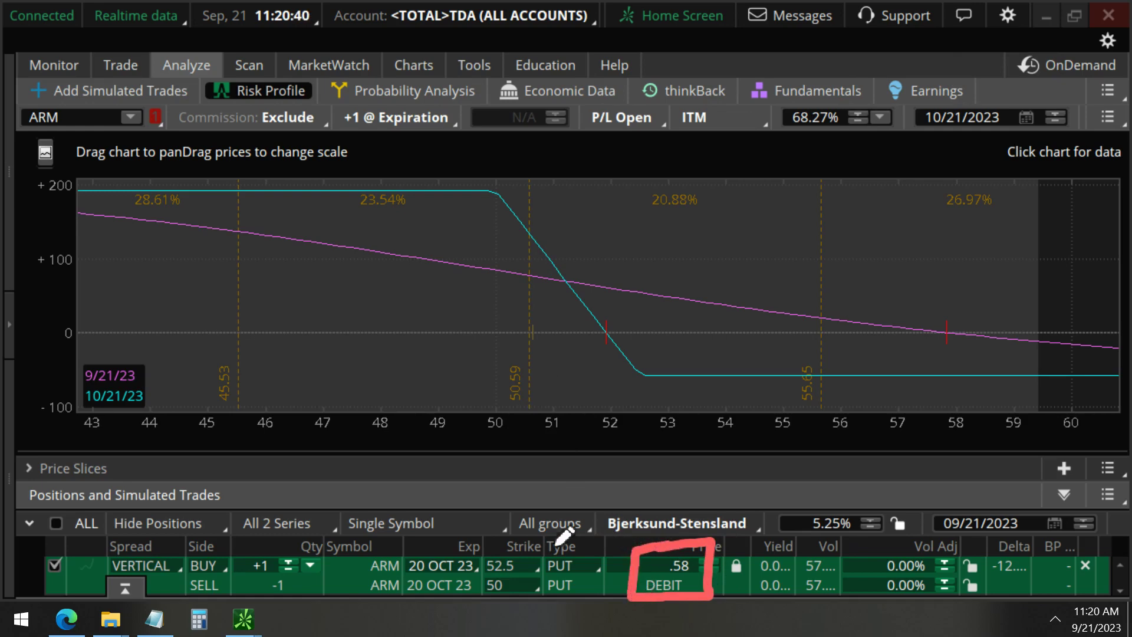
key("Escape")
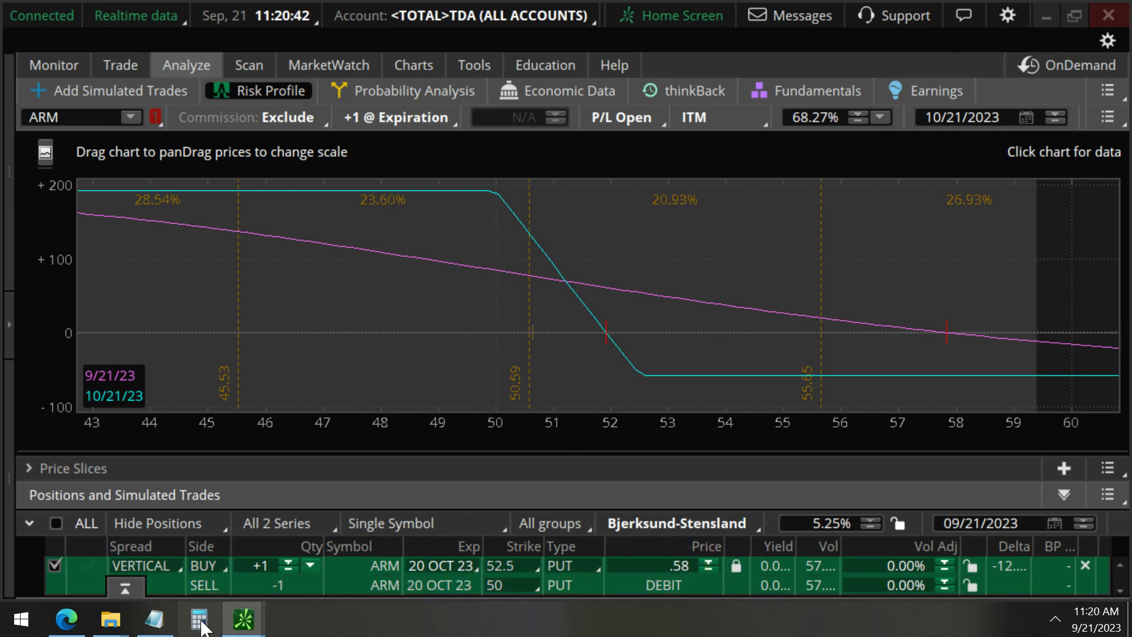
Step: In Calculator, compute 77 ÷ 58 × 100 to get about 132.76
left_click(199, 619)
double_click(806, 400)
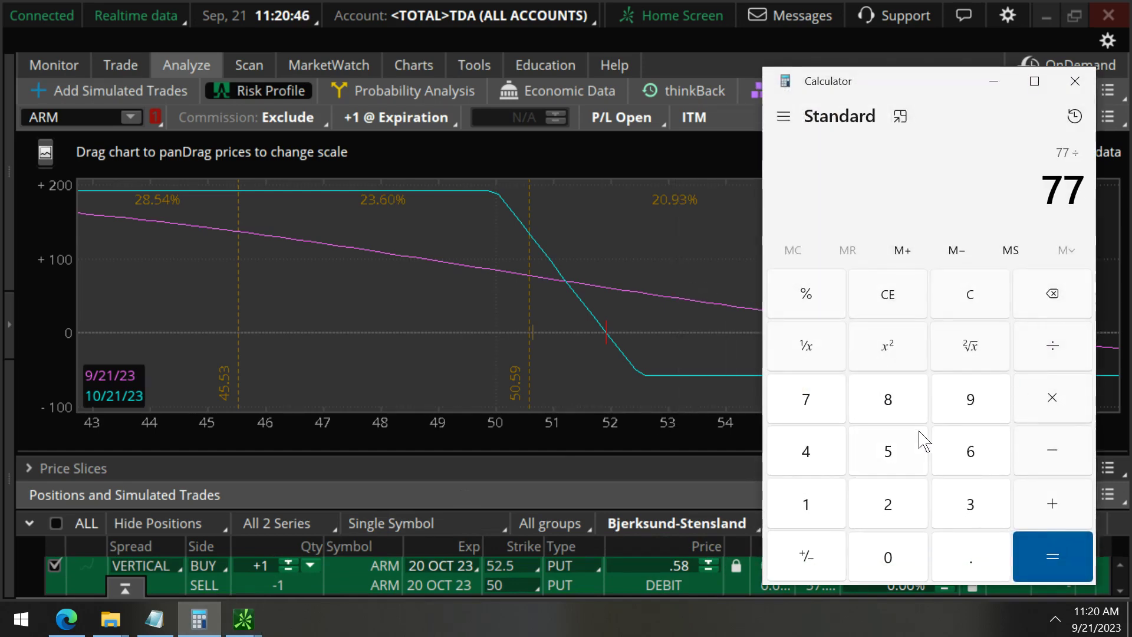
left_click(888, 451)
left_click(888, 400)
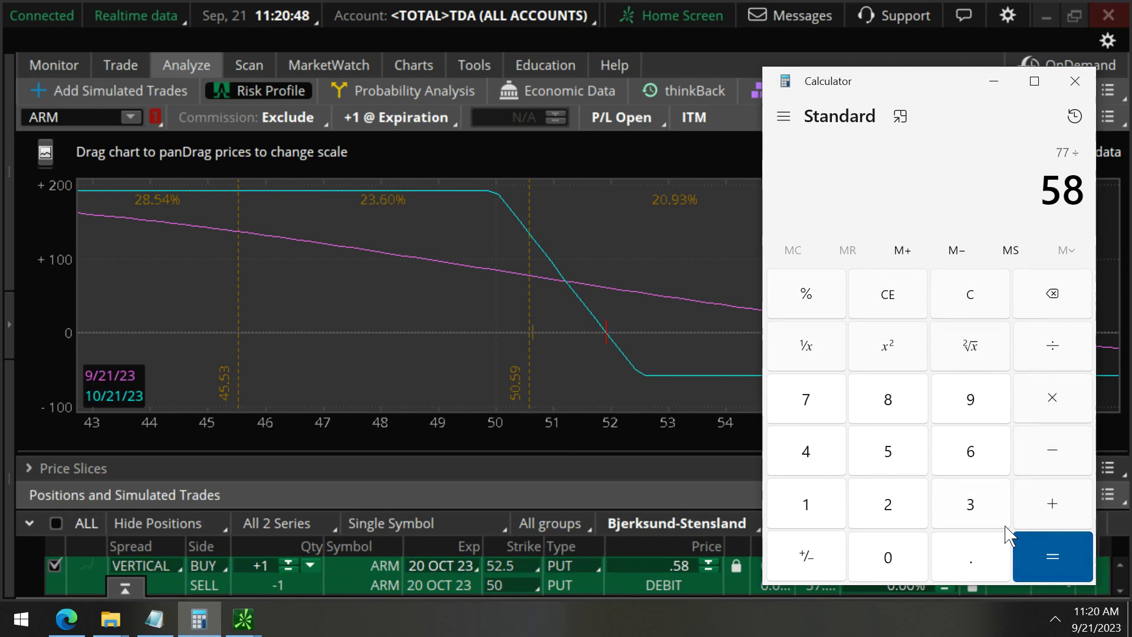
left_click(1053, 555)
left_click(1052, 399)
left_click(806, 504)
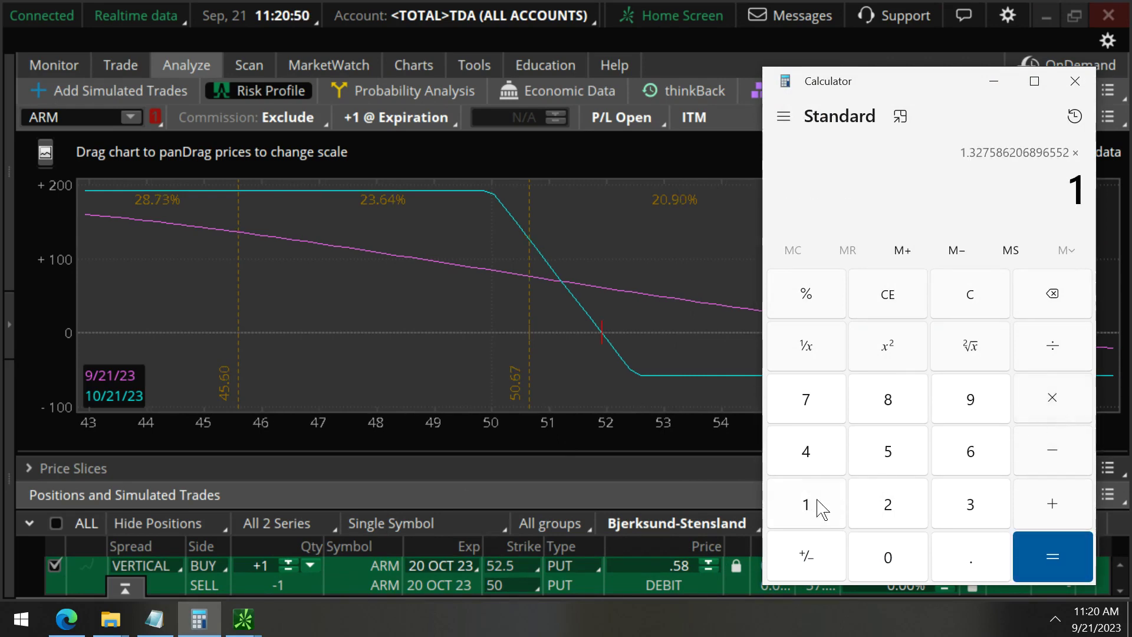
double_click(889, 556)
left_click(1054, 557)
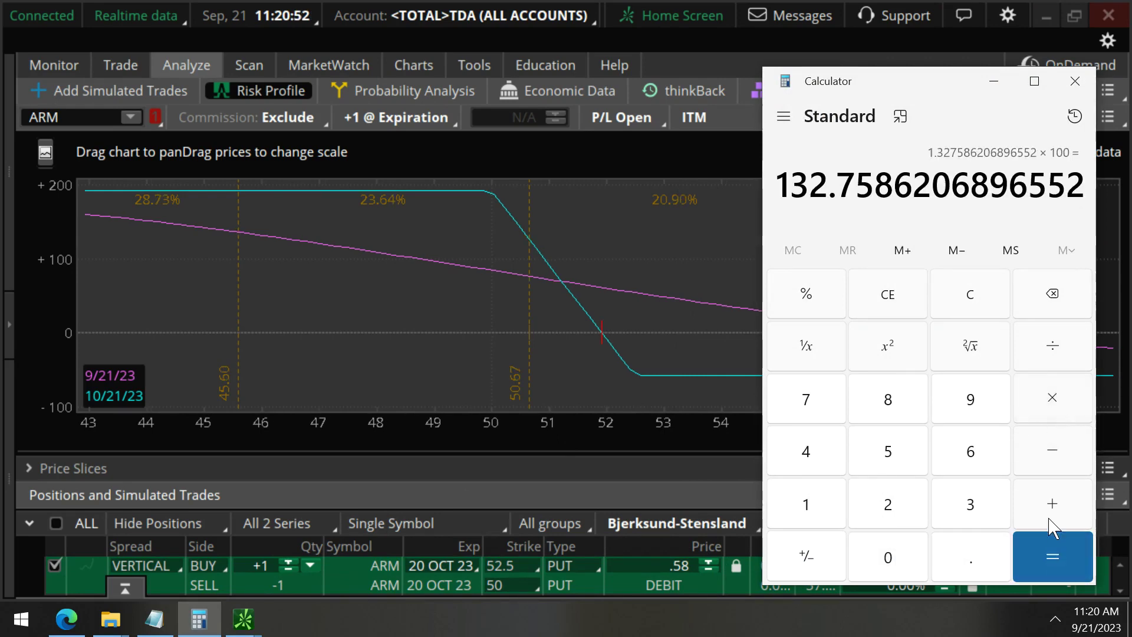
Step: Mark the 132.76 result with the pen, then erase the ink
left_click_drag(763, 147, 748, 150)
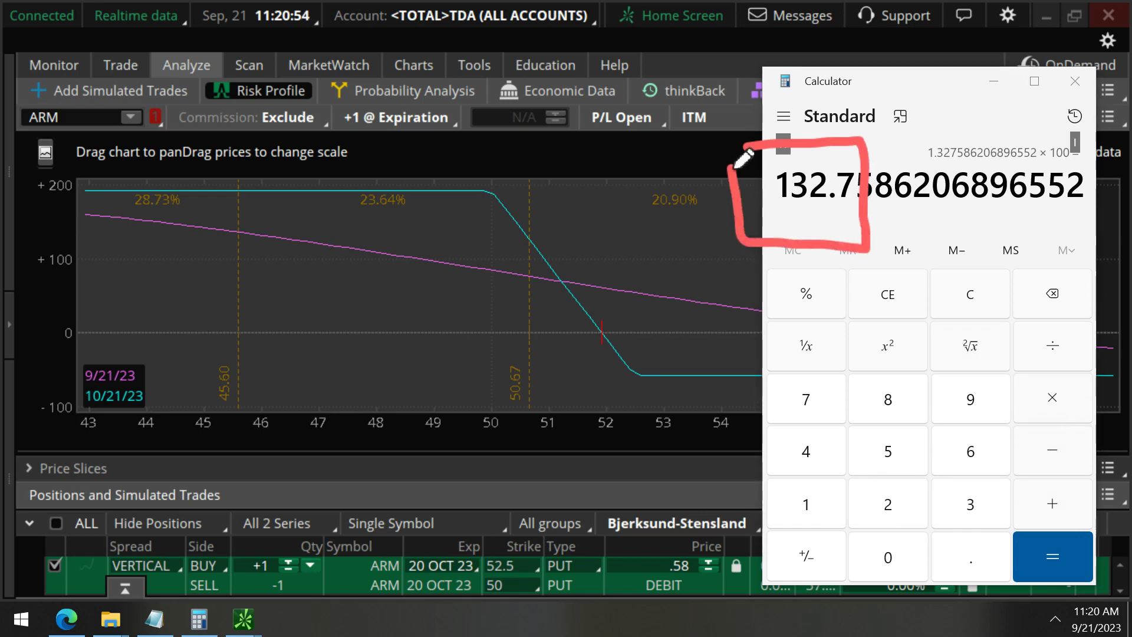
left_click_drag(924, 135, 907, 213)
left_click(894, 149)
left_click(943, 206)
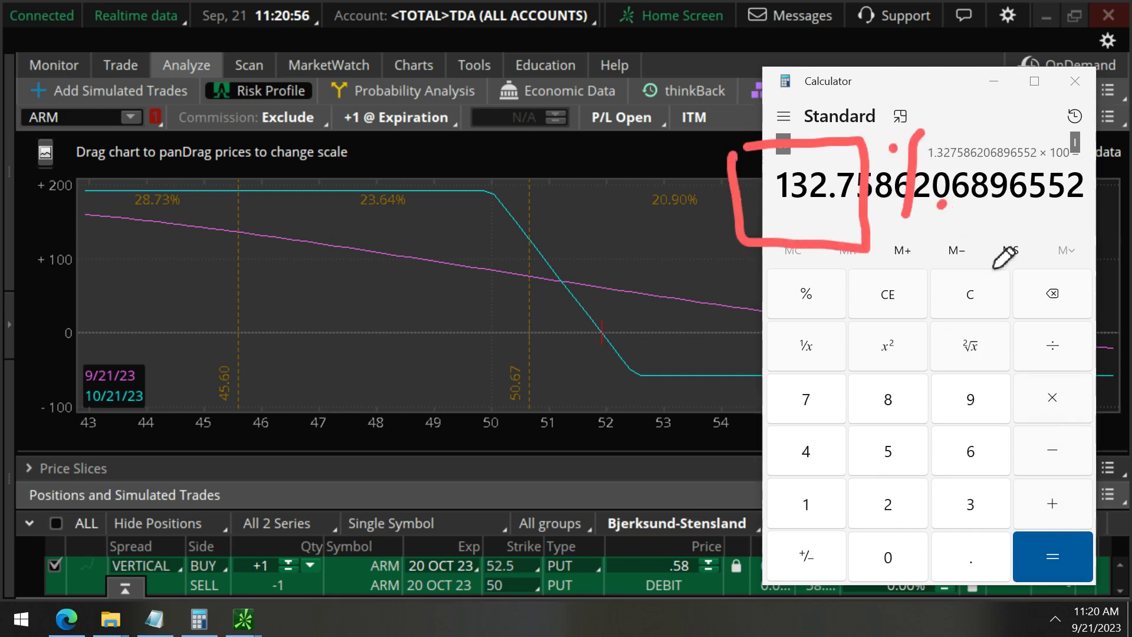
key("e")
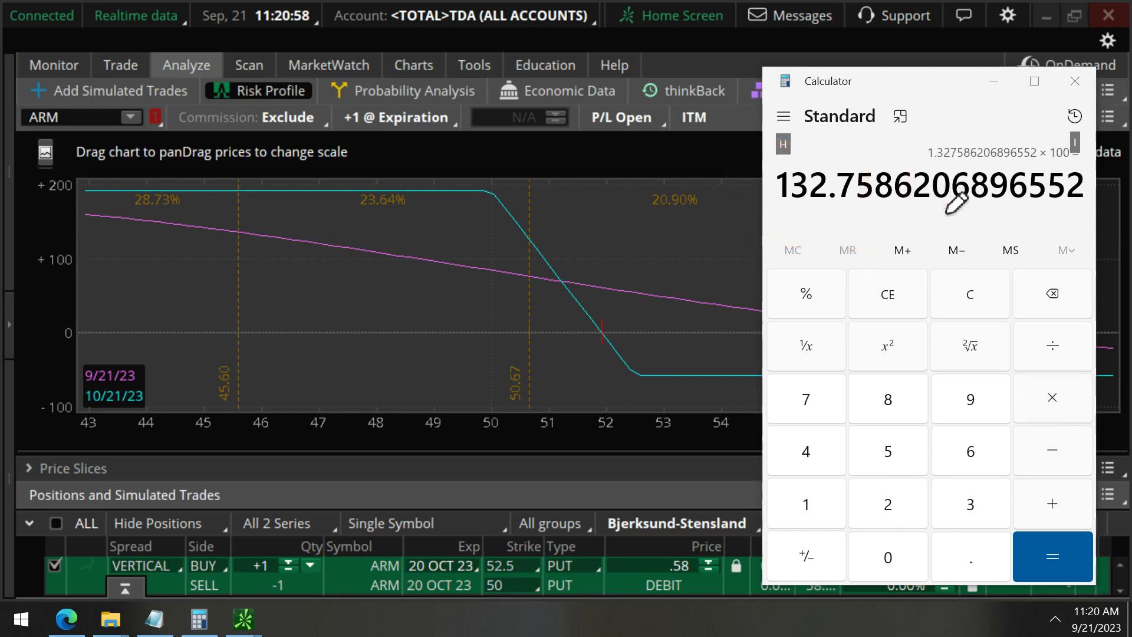
left_click(968, 190)
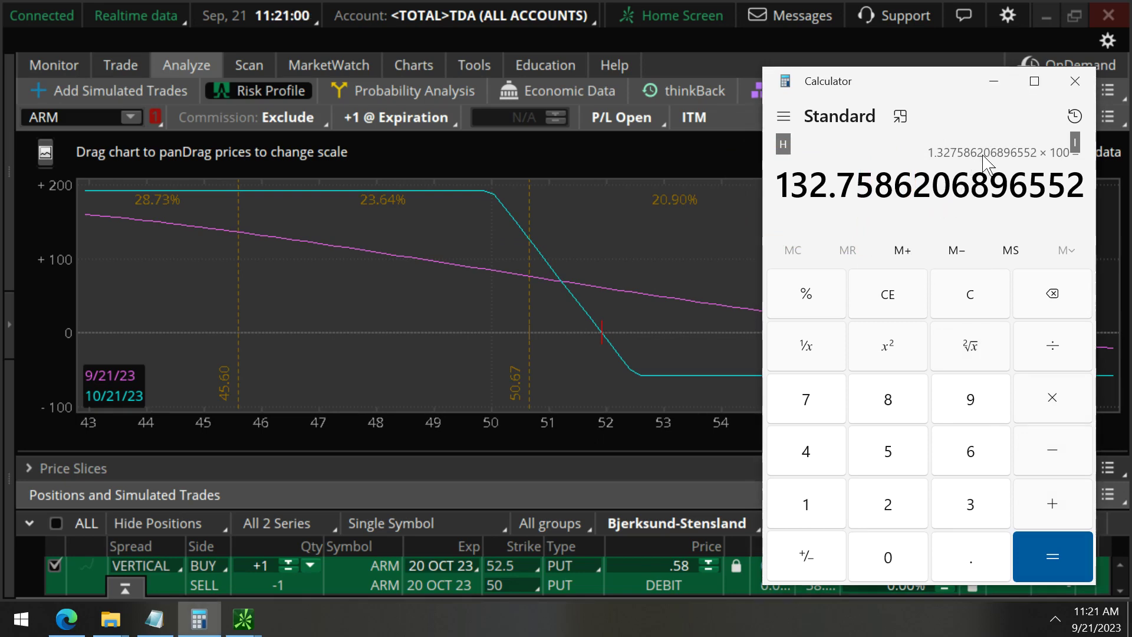
Step: Close Calculator to show the ARM put vertical's risk profile chart again
left_click(1076, 85)
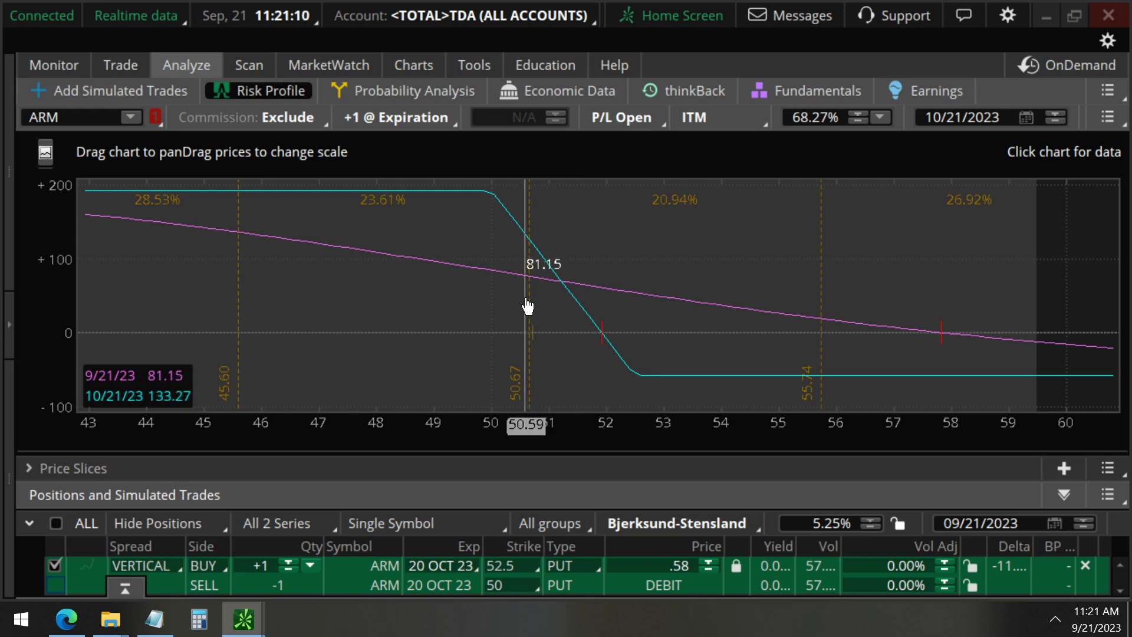
key("alt")
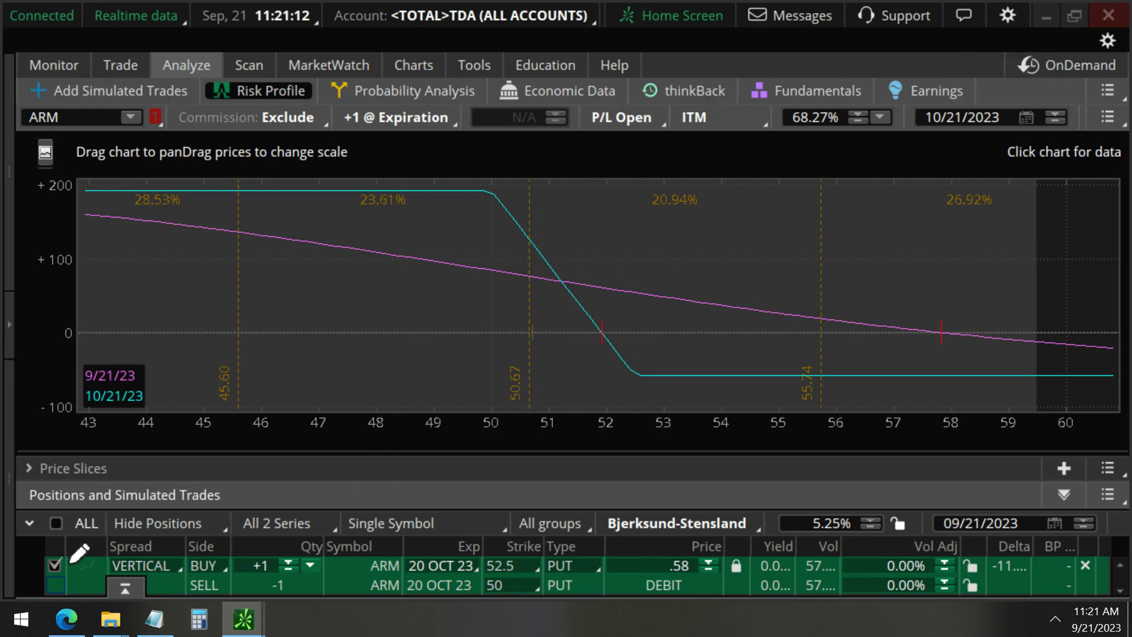
Step: Open ARM's 20 OCT 23 option chain and mark the 52.5 and 50 strikes, then erase the marks
left_click(122, 67)
left_click(90, 320)
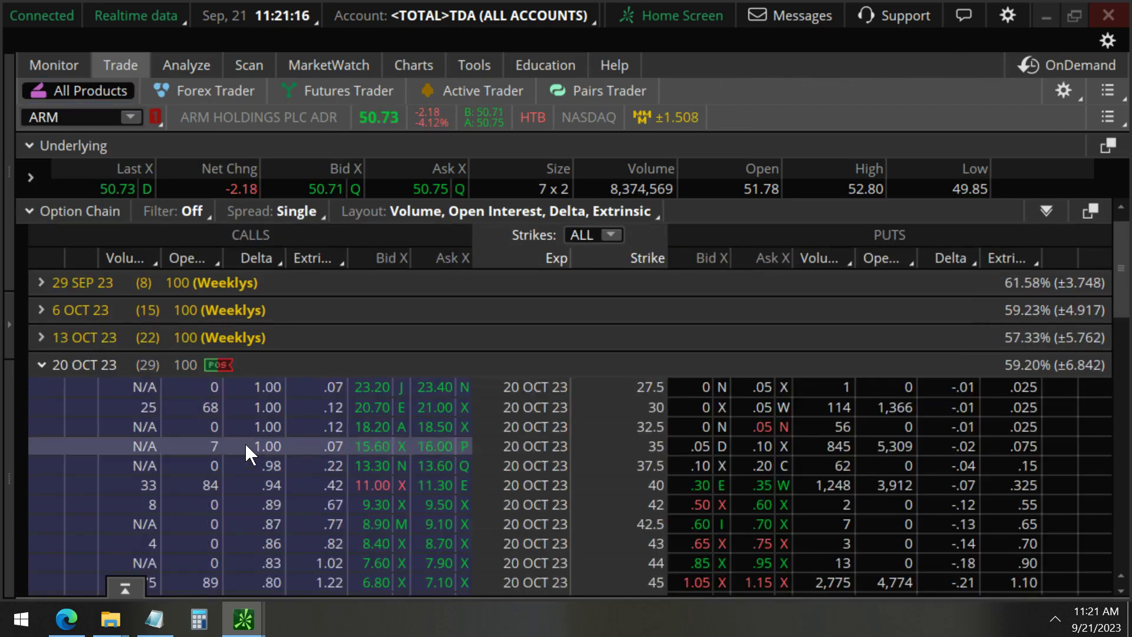
scroll(245, 442, "down", 3)
scroll(326, 357, "down", 3)
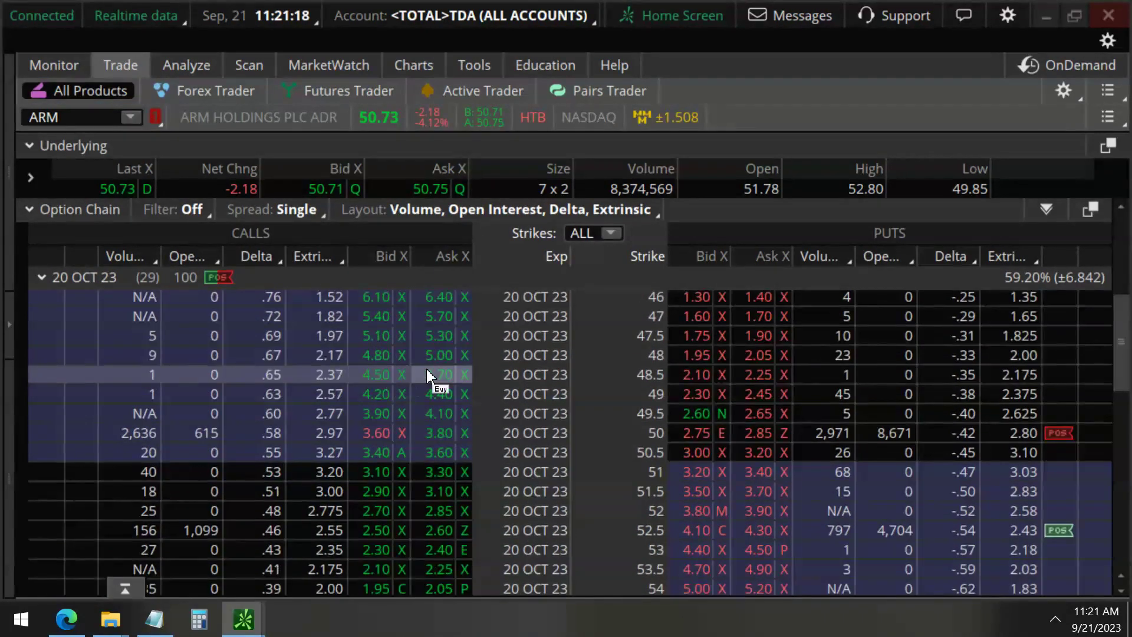
scroll(426, 370, "down", 4)
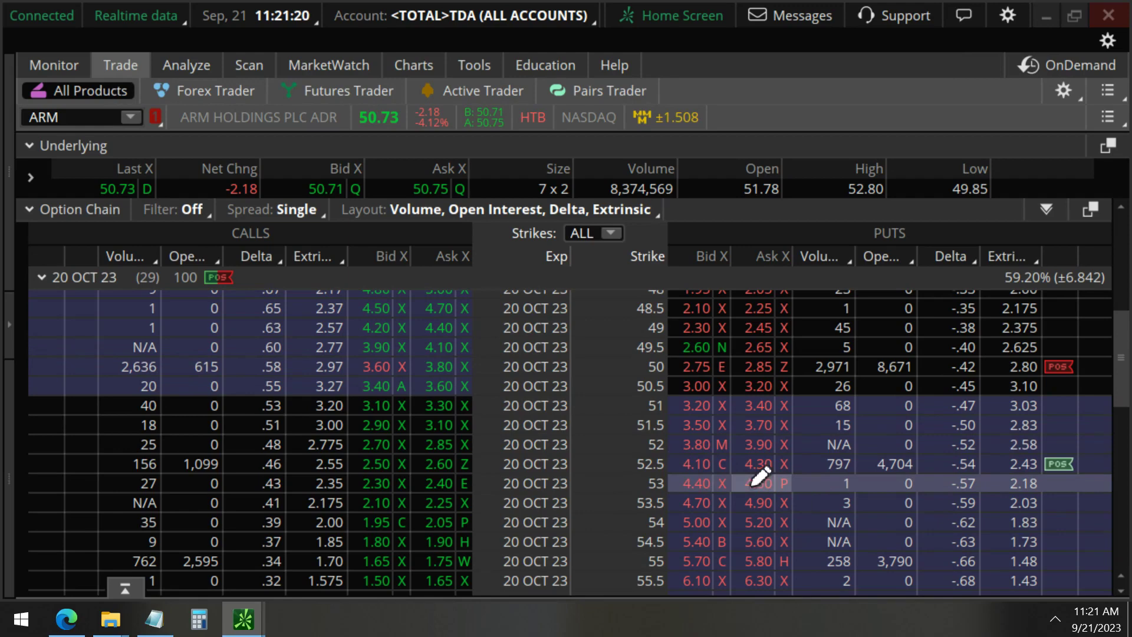
mouse_move(619, 482)
left_mouse_down()
mouse_move(724, 480)
mouse_move(691, 479)
left_mouse_up()
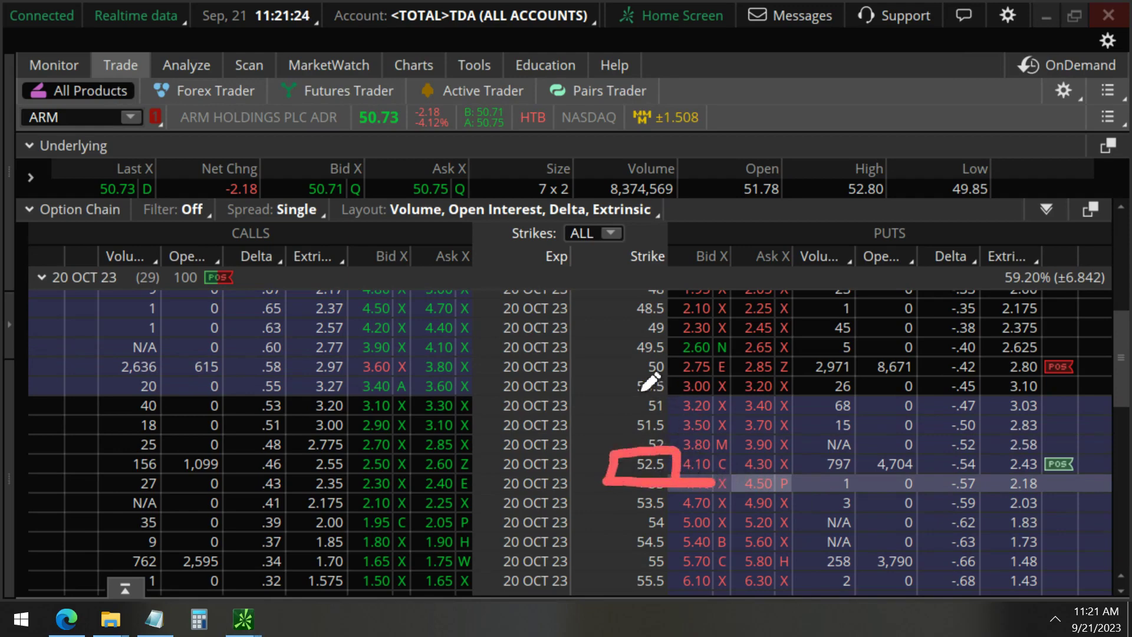
left_click_drag(650, 381, 635, 369)
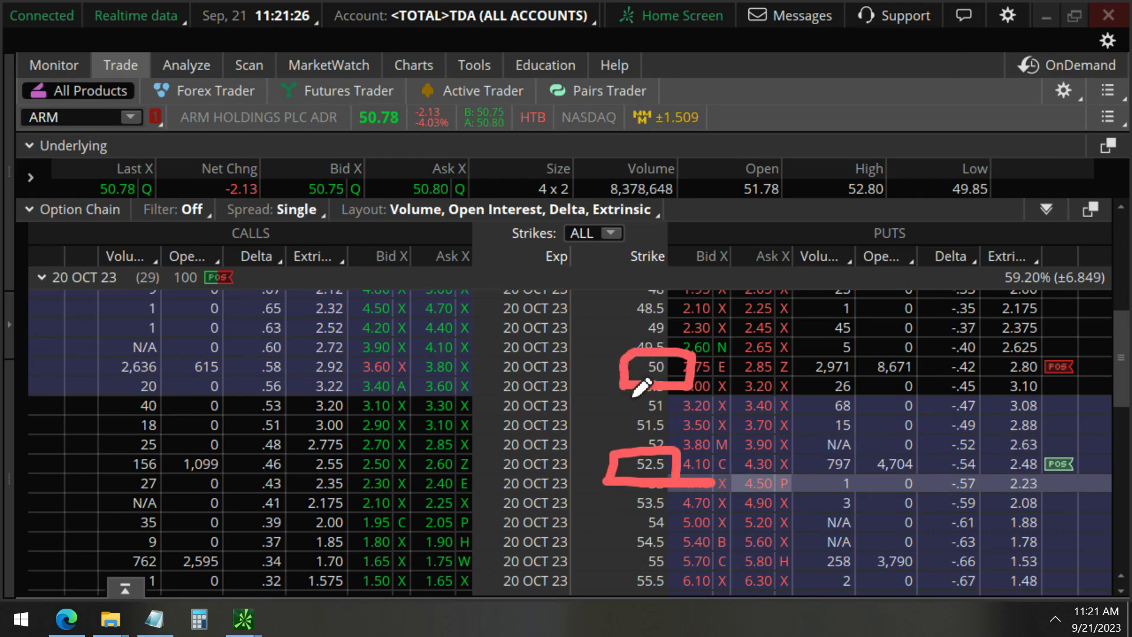
mouse_move(635, 370)
left_mouse_down()
mouse_move(727, 230)
mouse_move(956, 45)
mouse_move(898, 40)
mouse_move(951, 46)
mouse_move(930, 137)
left_mouse_up()
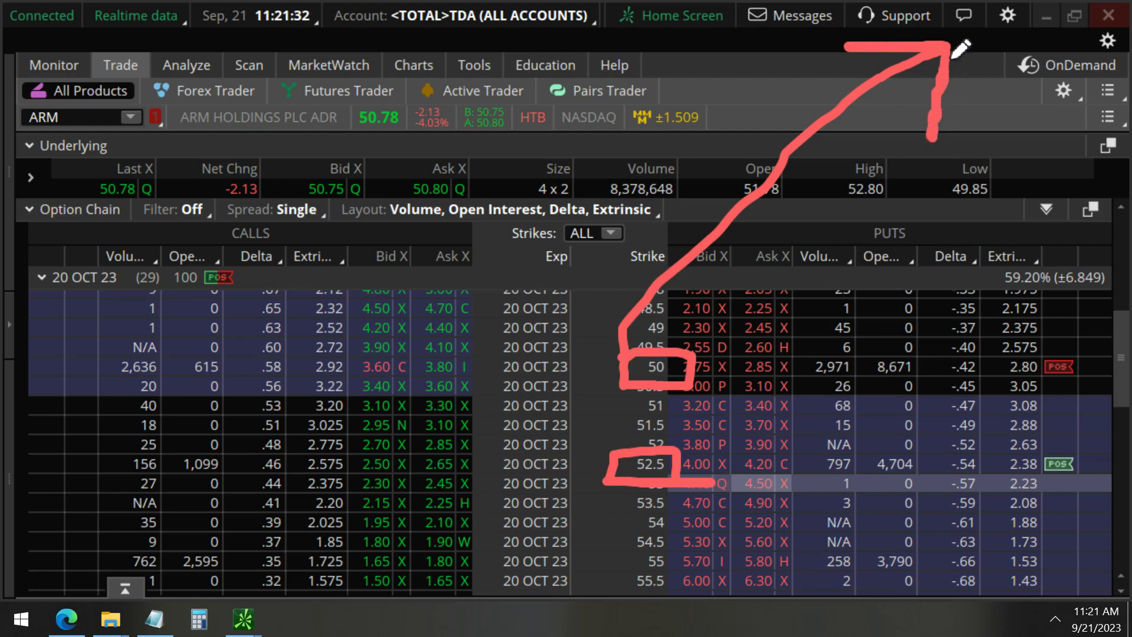
left_click_drag(960, 52, 947, 132)
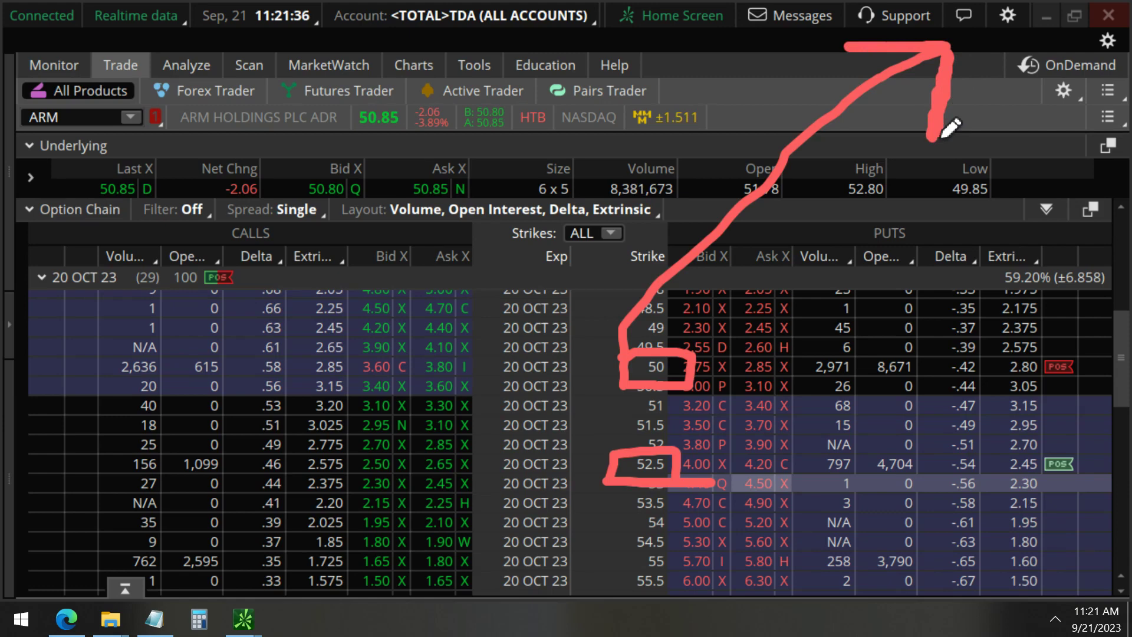
key("e")
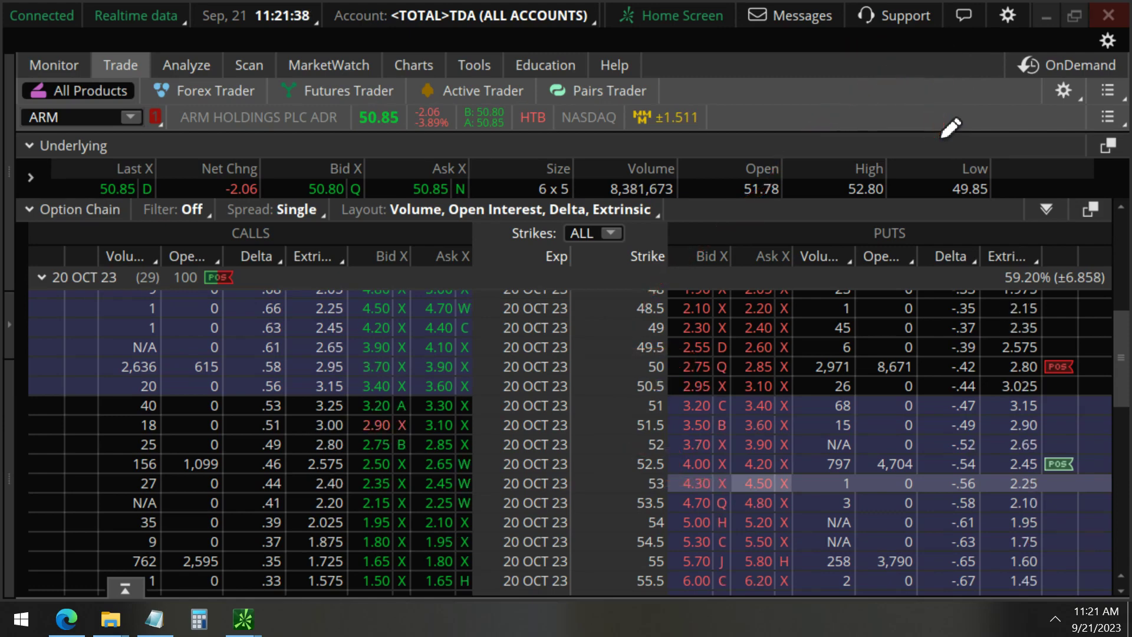